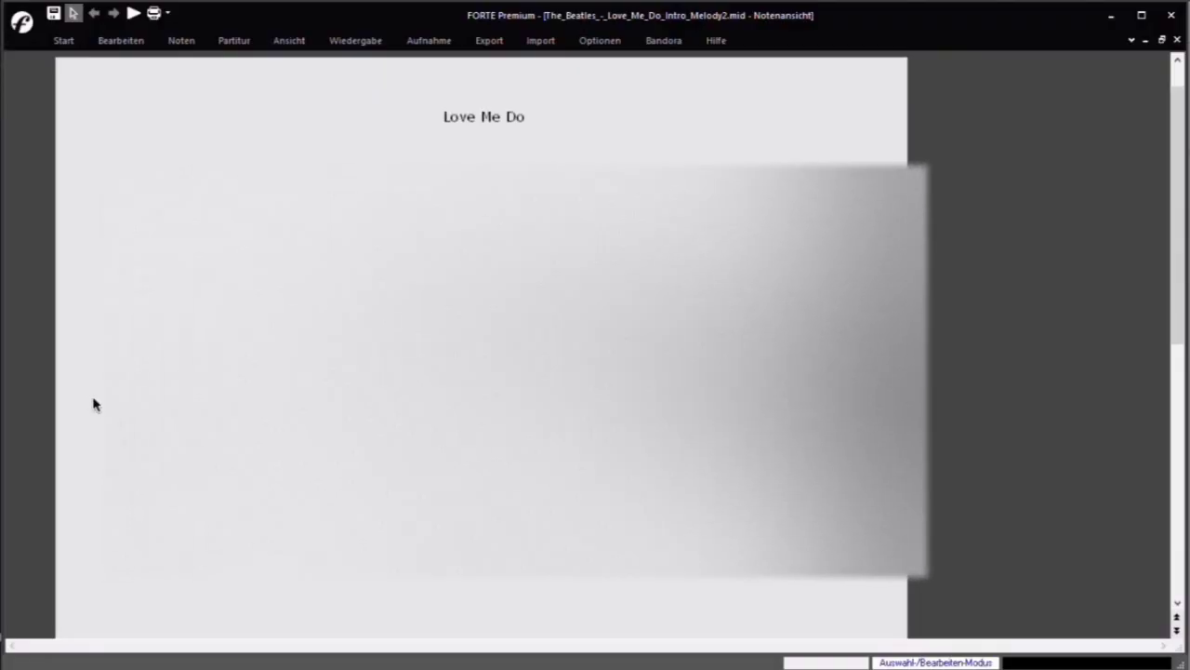
# Export the Love Me Do melody score from FORTE Premium as a .mid file
pyautogui.click(490, 40)
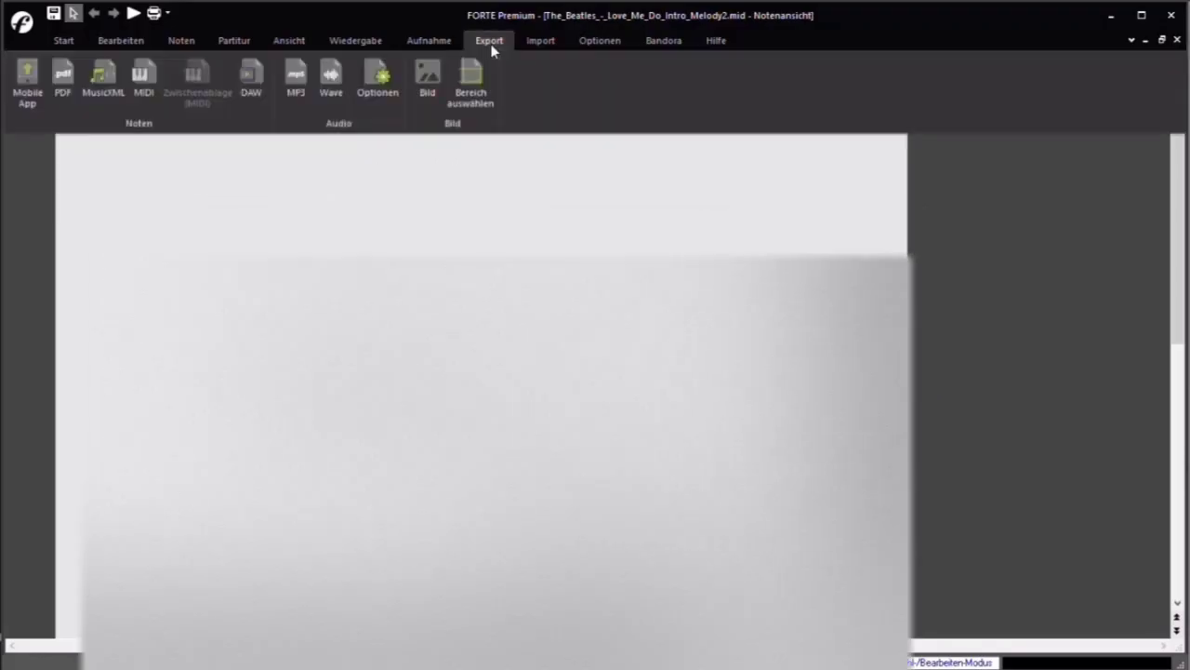
pyautogui.click(149, 86)
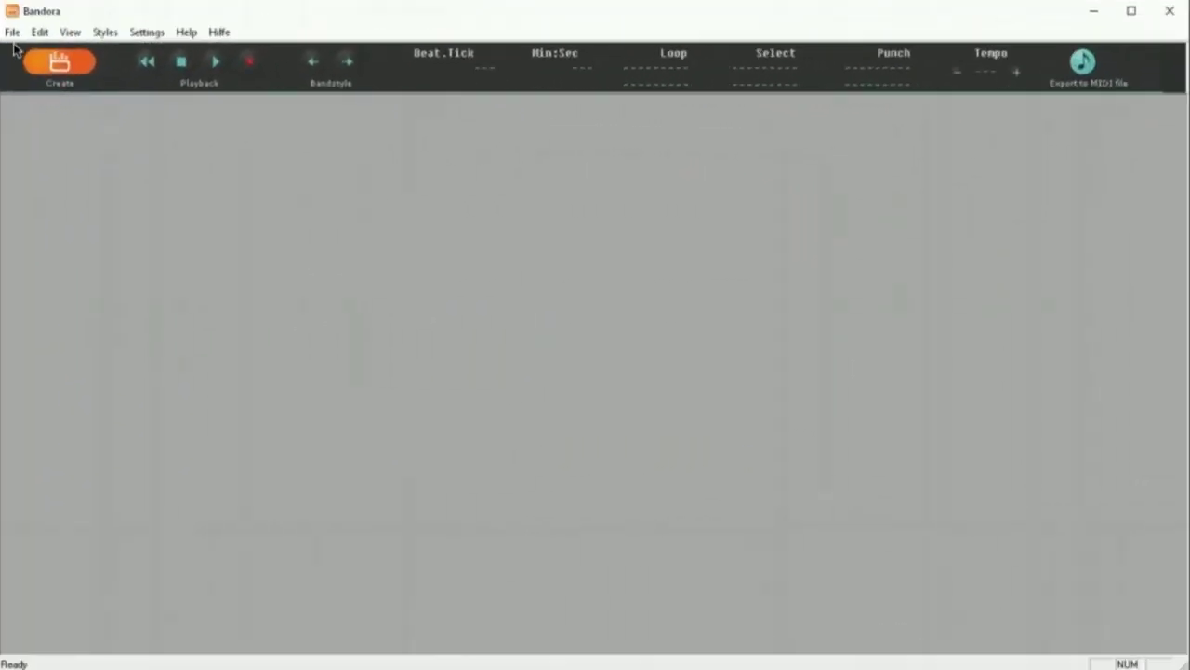
# Open The_Beatles_-_Love_Me_Do_Intro_Melody.mid from the Love Me Do folder and play to measure 4
pyautogui.click(13, 33)
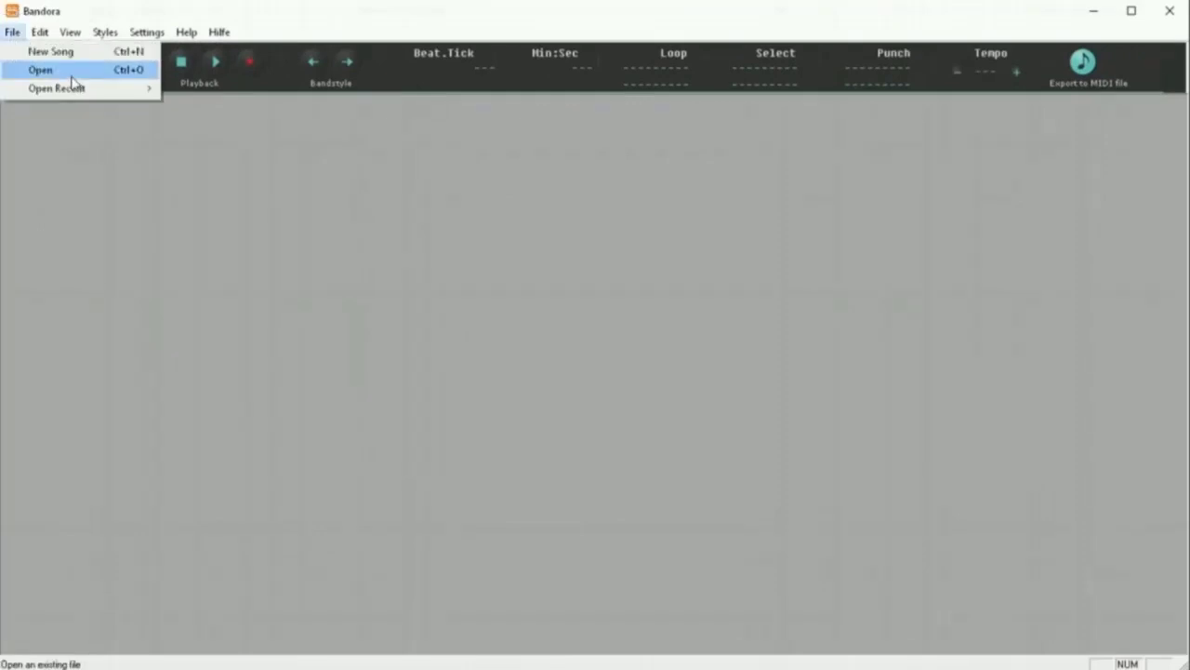
pyautogui.click(18, 69)
pyautogui.scroll(5, 418, 270)
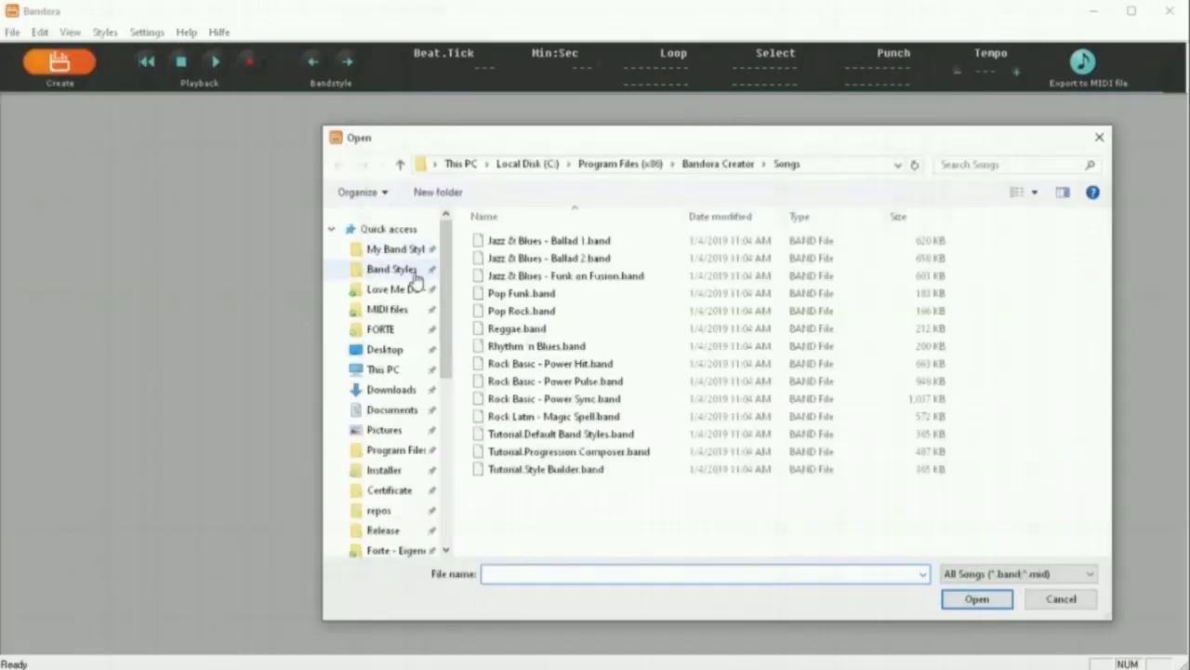
pyautogui.click(393, 289)
pyautogui.doubleClick(544, 258)
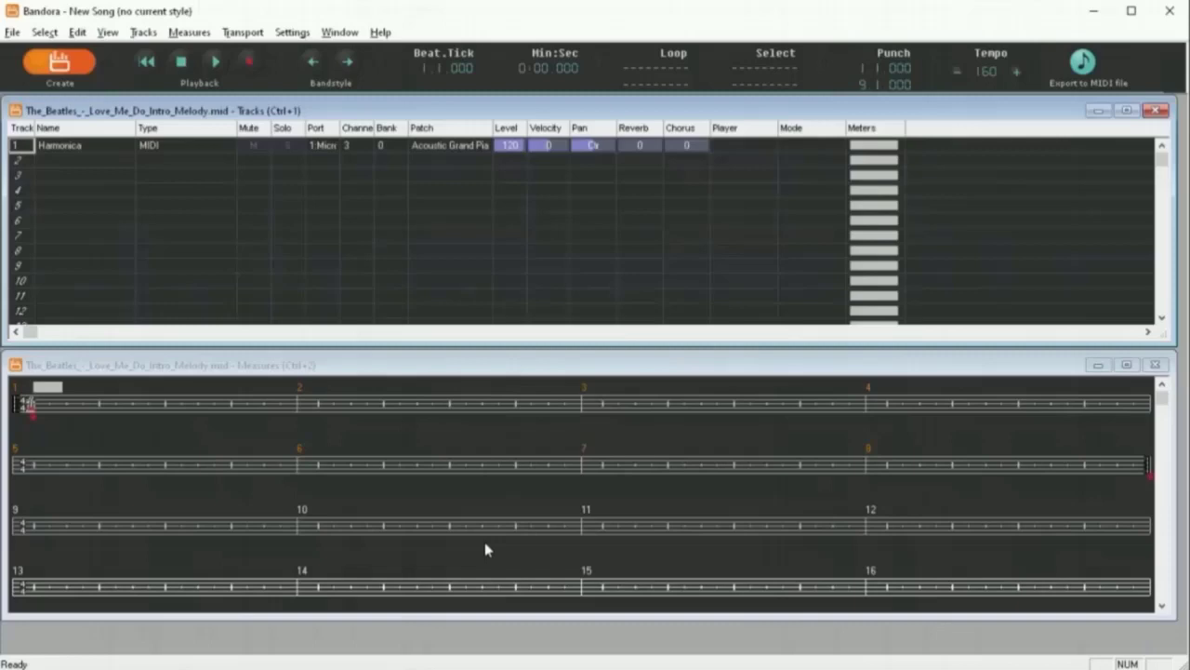
pyautogui.click(215, 62)
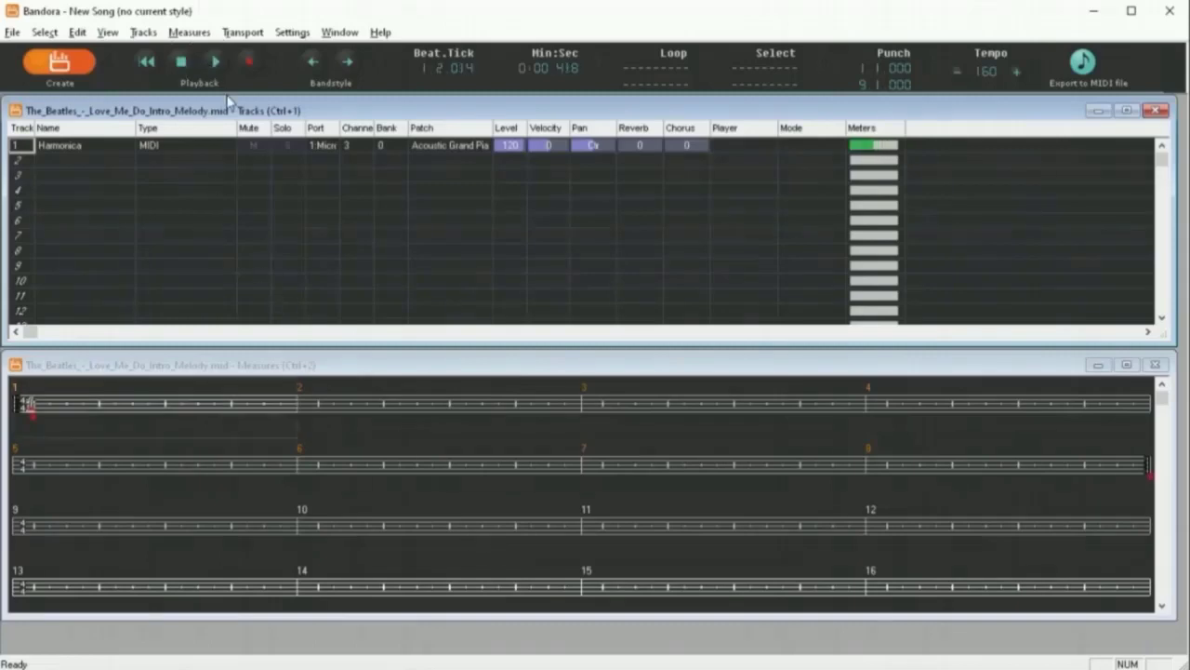
pyautogui.click(183, 63)
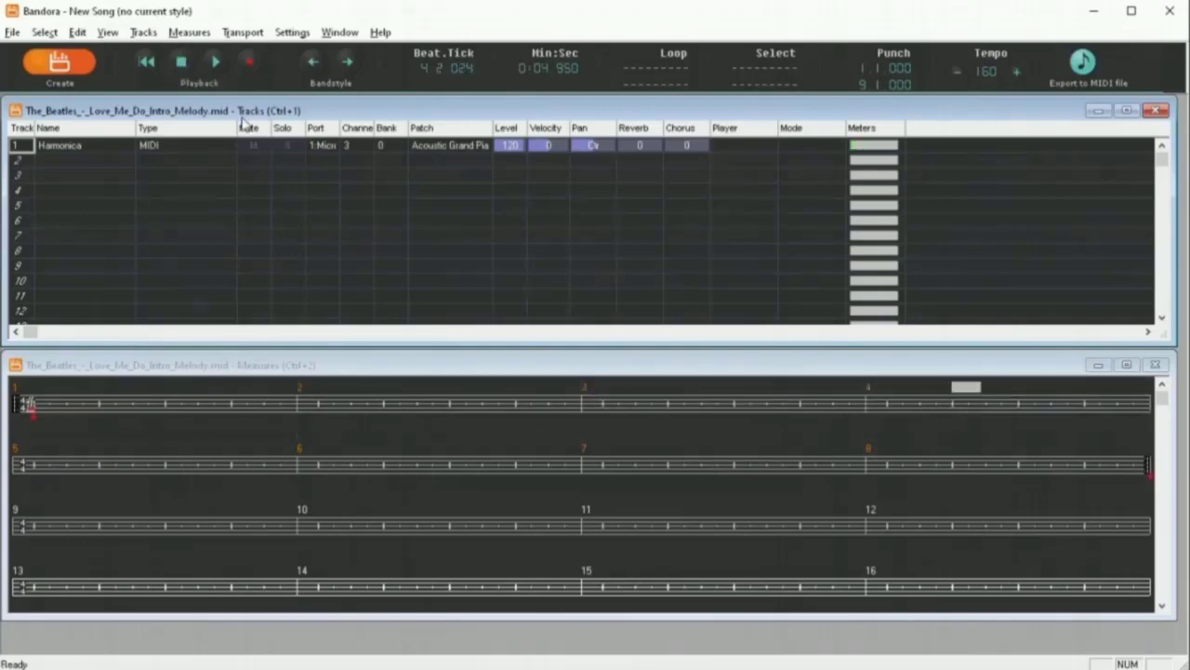
# Change track 1's patch to Harmonica and replay the melody through measure 4
pyautogui.doubleClick(457, 151)
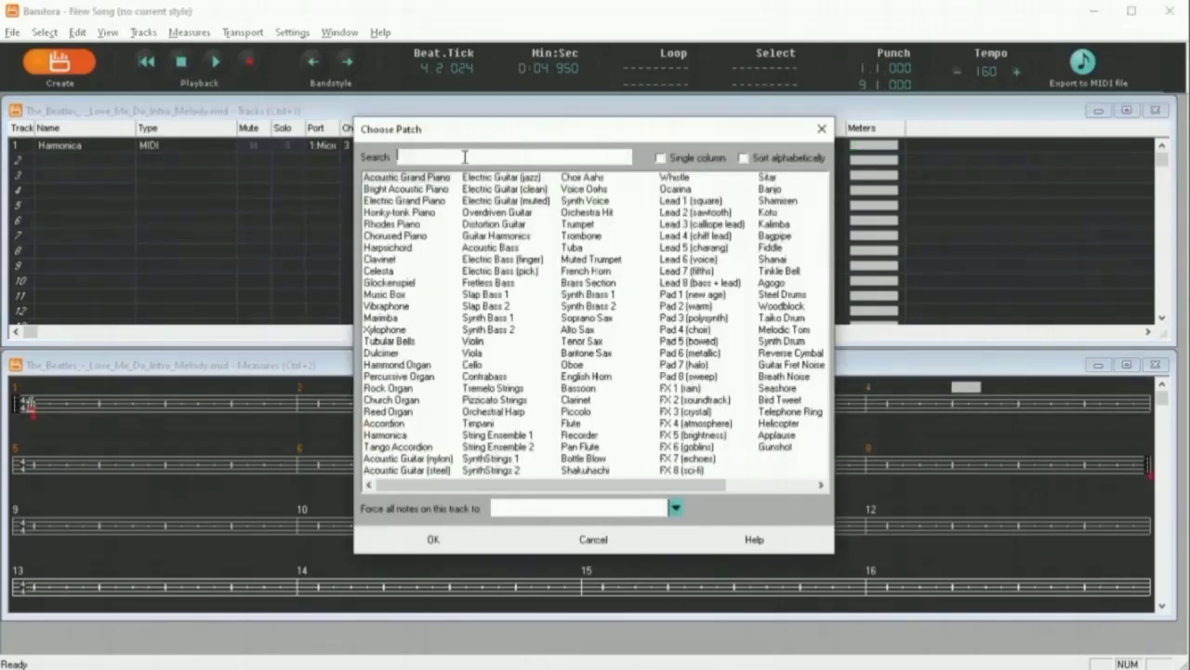
pyautogui.write('harmo')
pyautogui.doubleClick(389, 177)
pyautogui.click(215, 61)
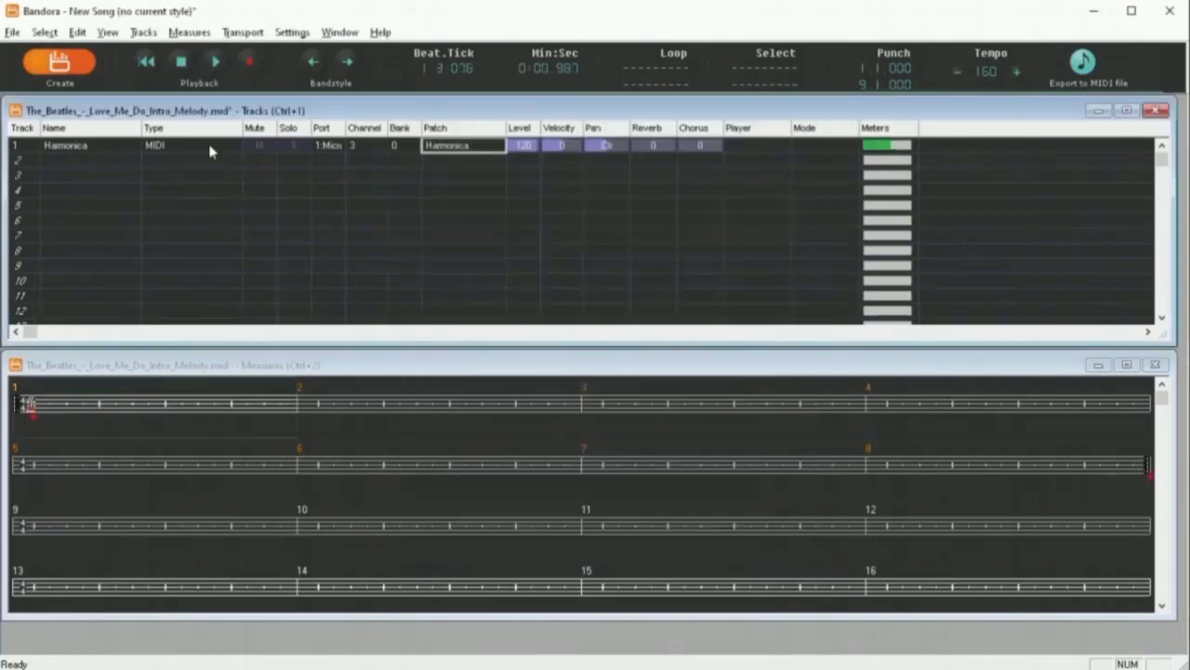
pyautogui.click(182, 63)
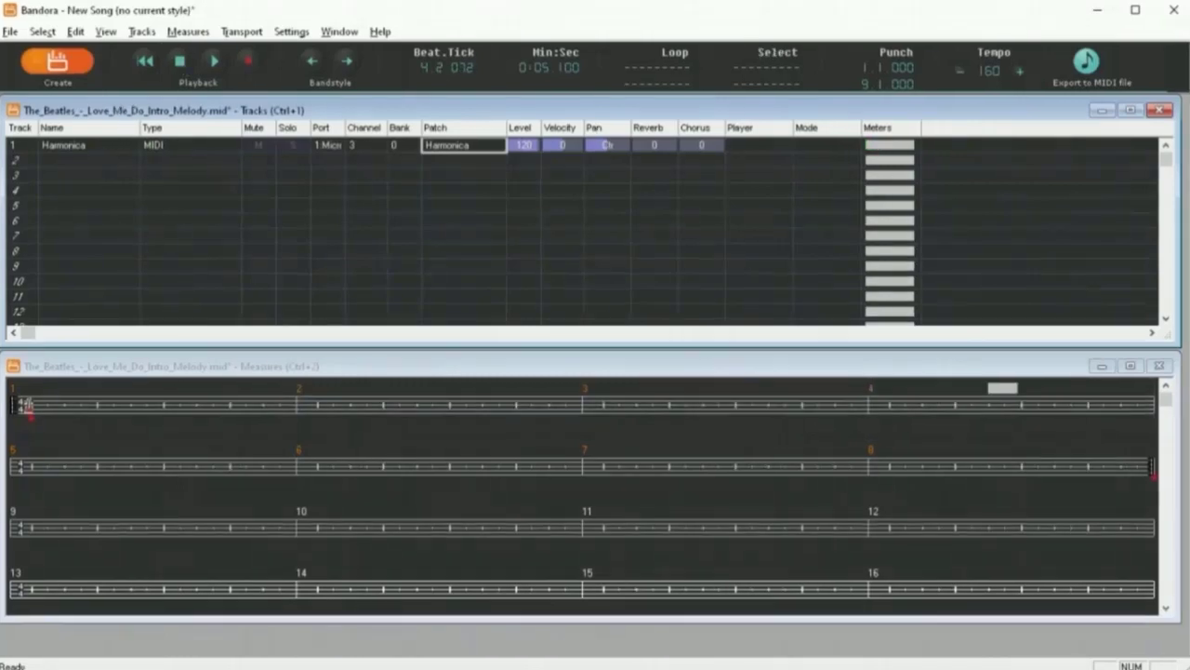
# Enter chords G, C, G for measures 1 to 3
pyautogui.click(29, 400)
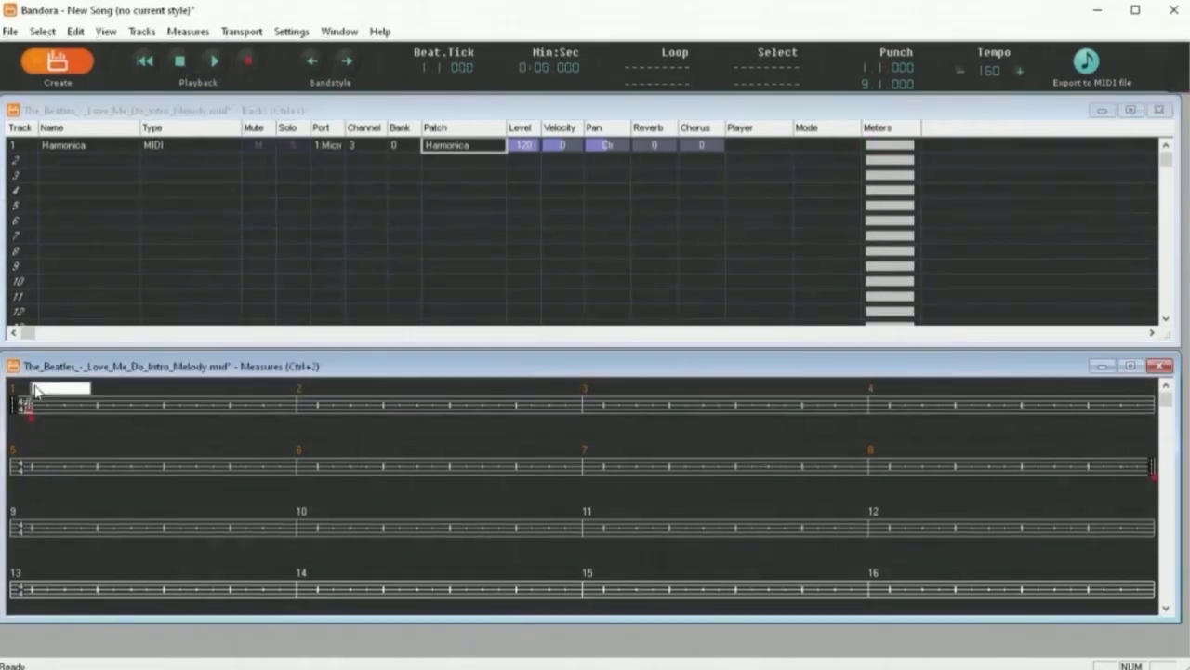
pyautogui.click(322, 396)
pyautogui.press('Left')
pyautogui.write('G')
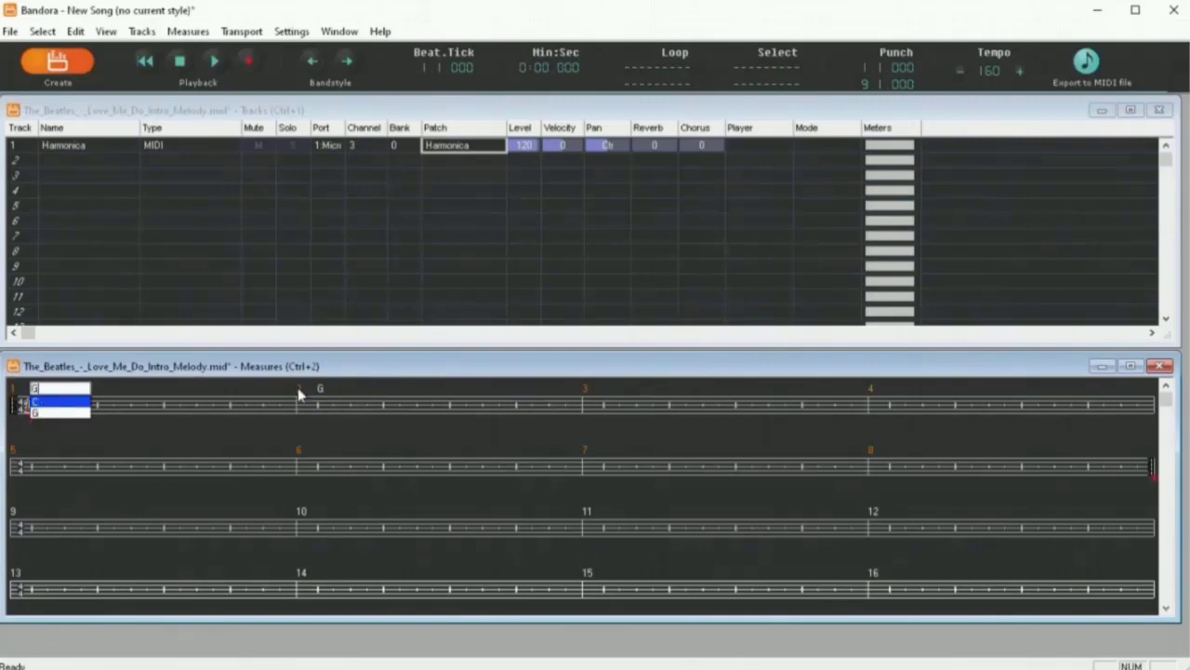
pyautogui.press('Return')
pyautogui.write('C')
pyautogui.press('Return')
pyautogui.write('G')
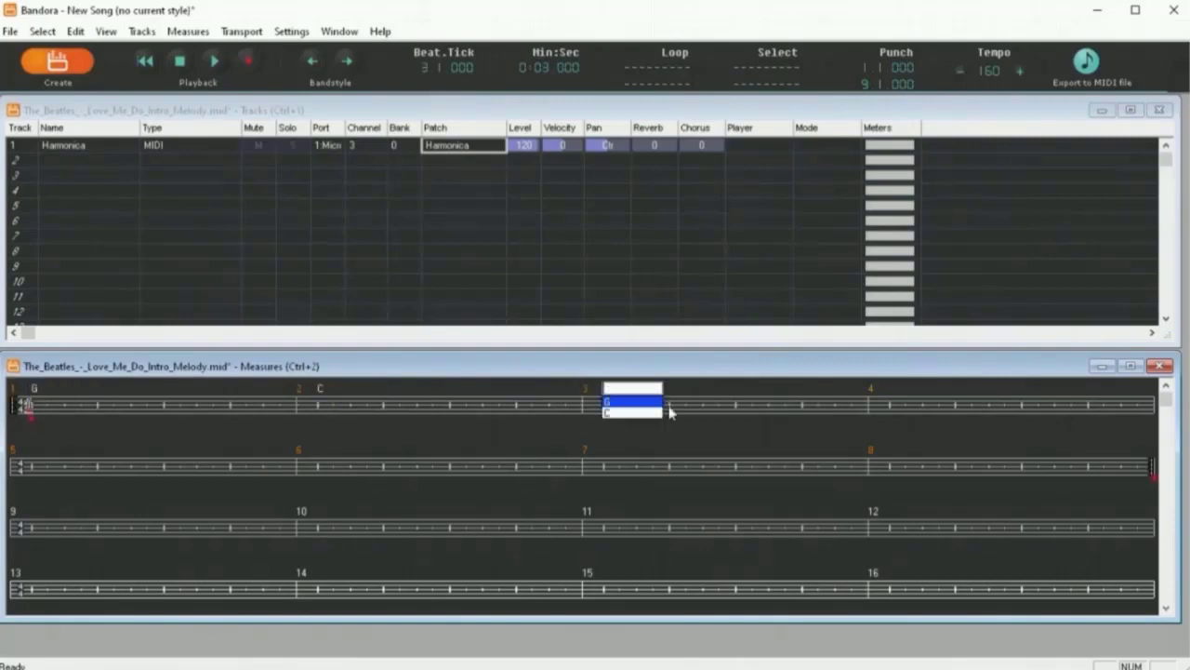
pyautogui.press('Return')
# Enter chords C, G, C, G for measures 4 to 7
pyautogui.write('C')
pyautogui.press('Return')
pyautogui.write('G')
pyautogui.press('Return')
pyautogui.write('C')
pyautogui.press('Return')
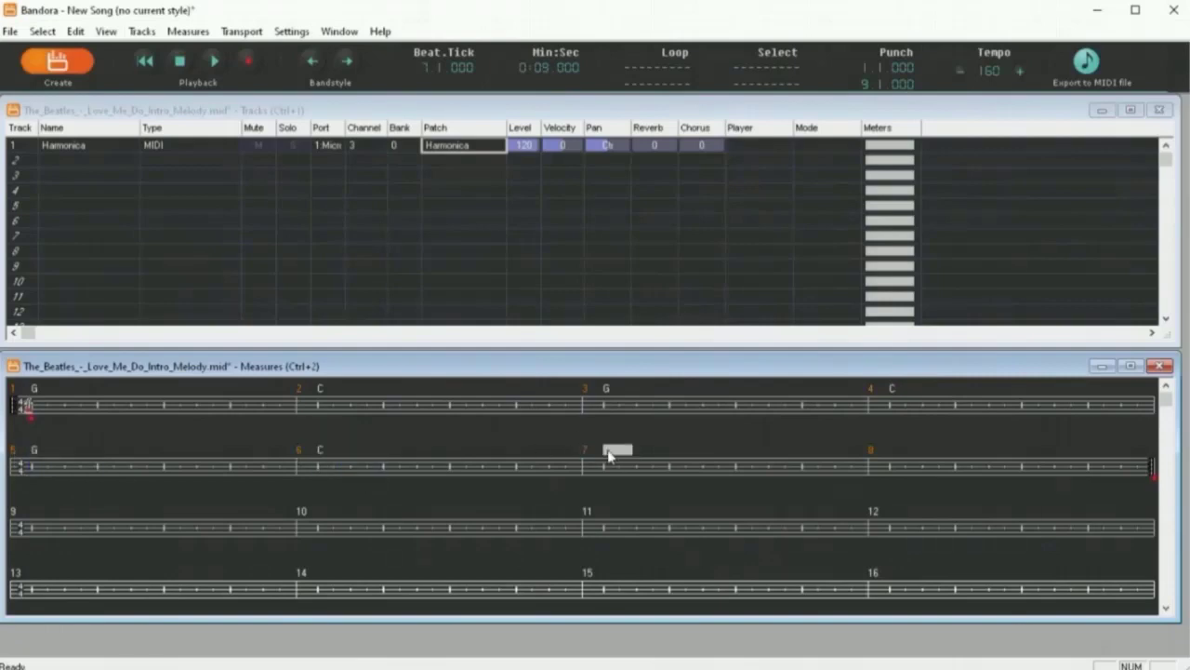
pyautogui.write('G')
pyautogui.press('Return')
# Set the loop from 1.1.000 to 9.1.000 and return the song position to the start
pyautogui.click(666, 73)
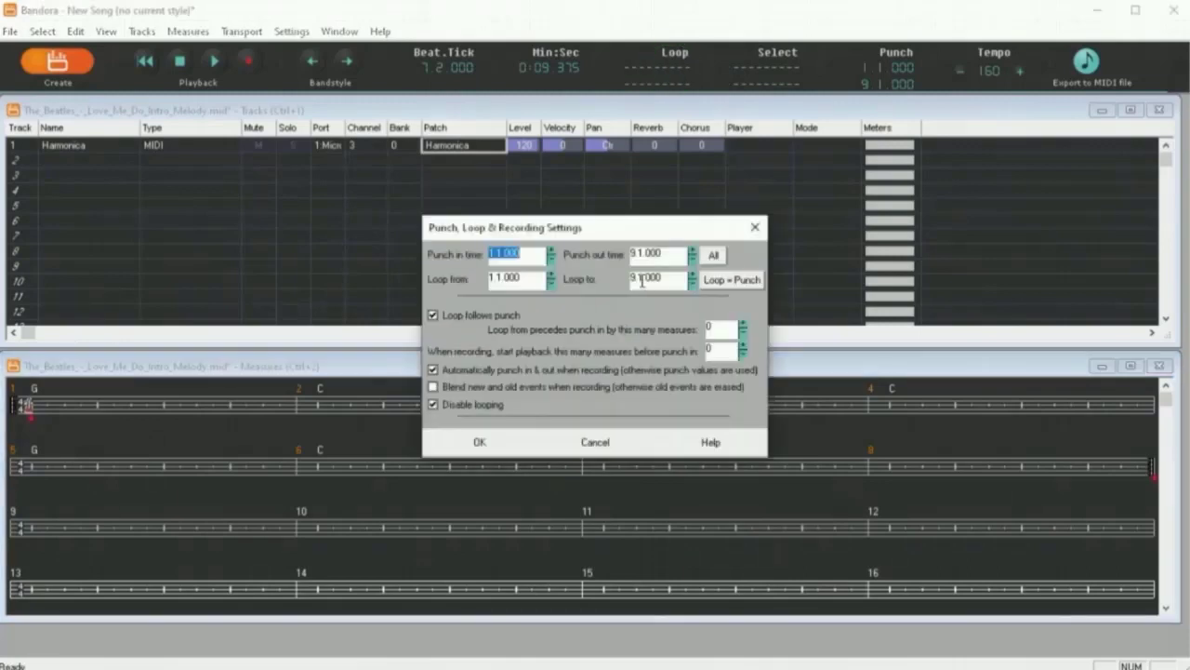
pyautogui.press('Return')
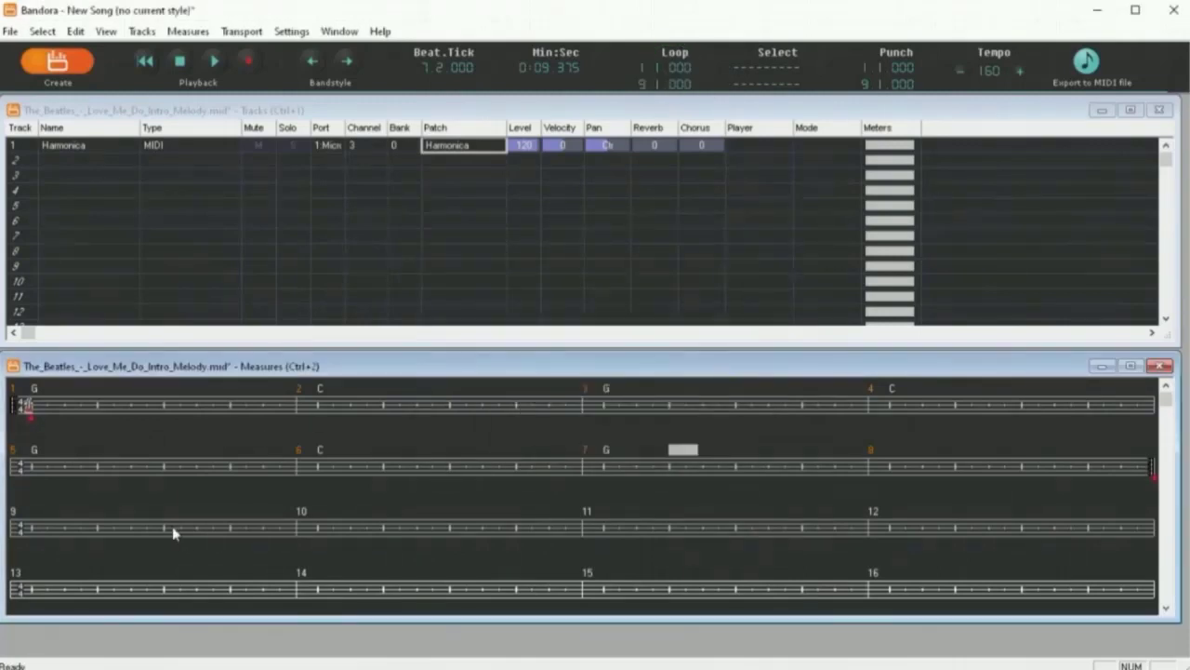
pyautogui.press('Home')
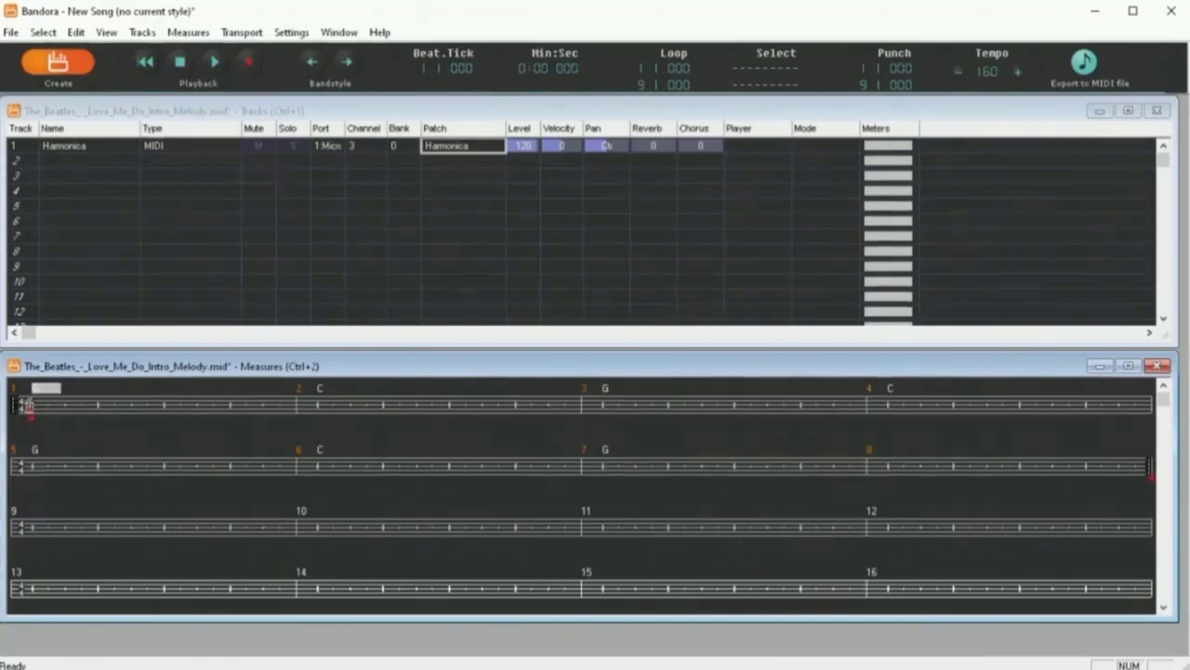
# Load the Jazz & Blues Swing Time Groove 1 style at measure 1, keep tempo 160, and play
pyautogui.rightClick(48, 395)
pyautogui.click(75, 418)
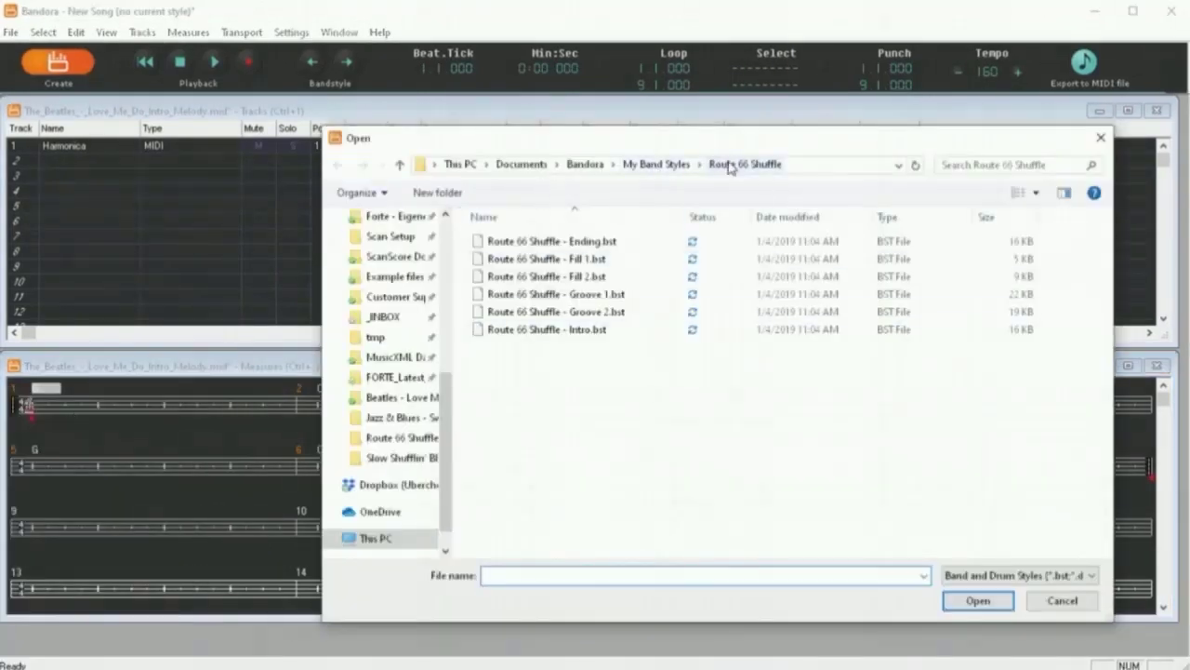
pyautogui.doubleClick(588, 296)
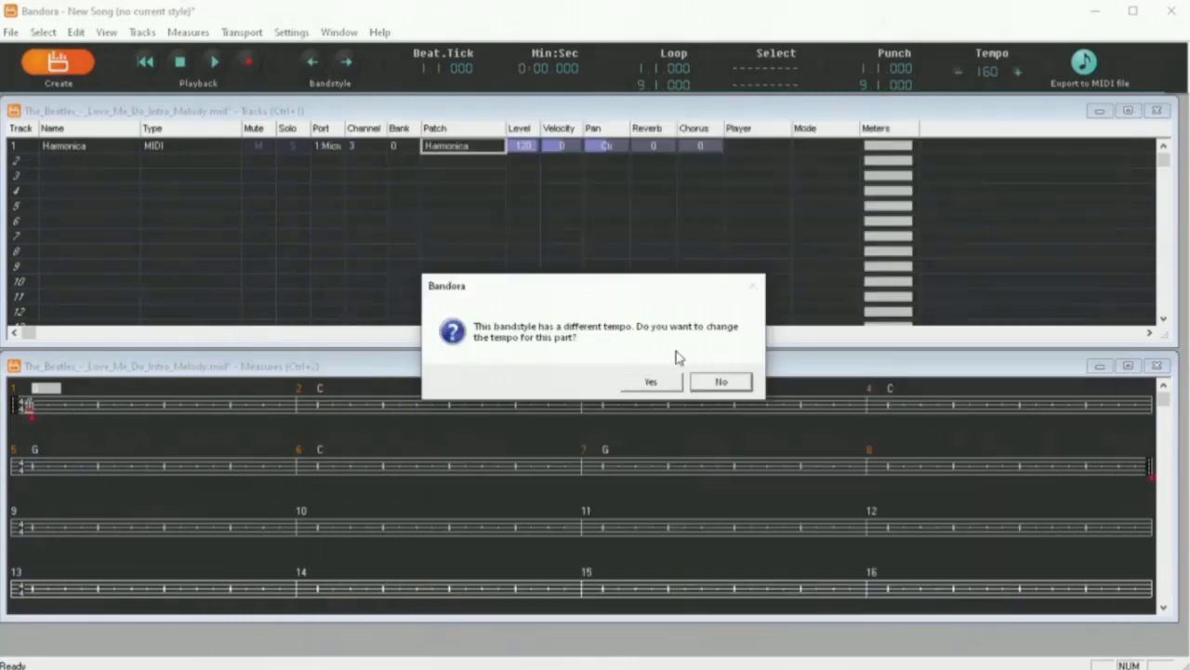
pyautogui.click(722, 382)
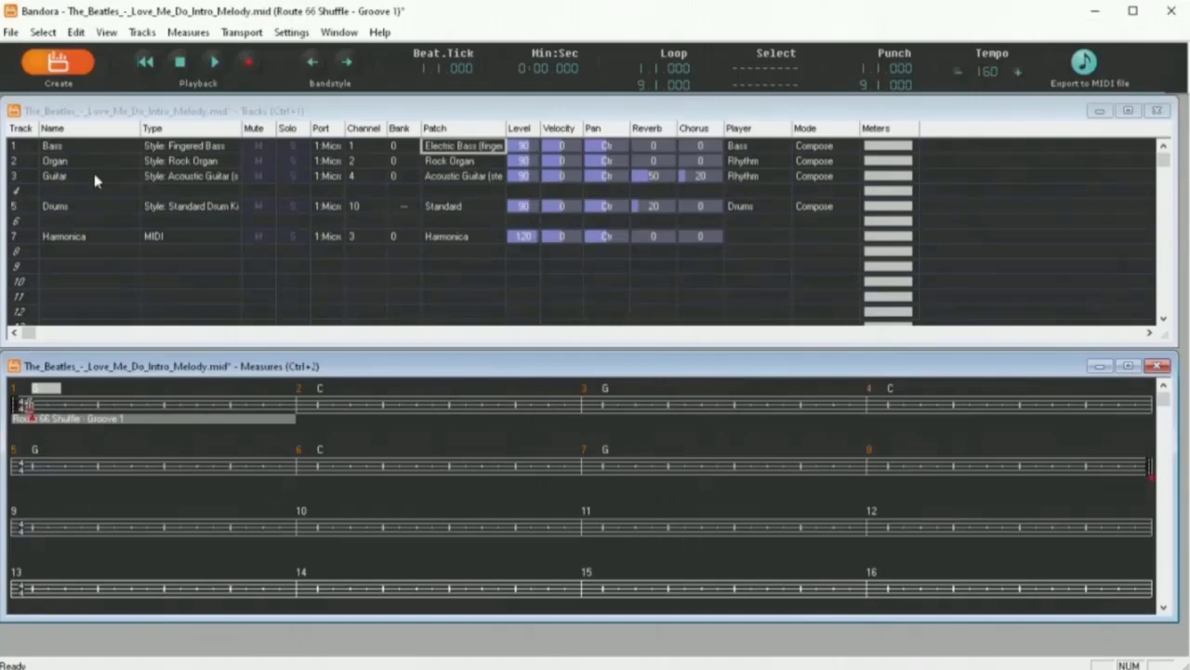
pyautogui.click(59, 65)
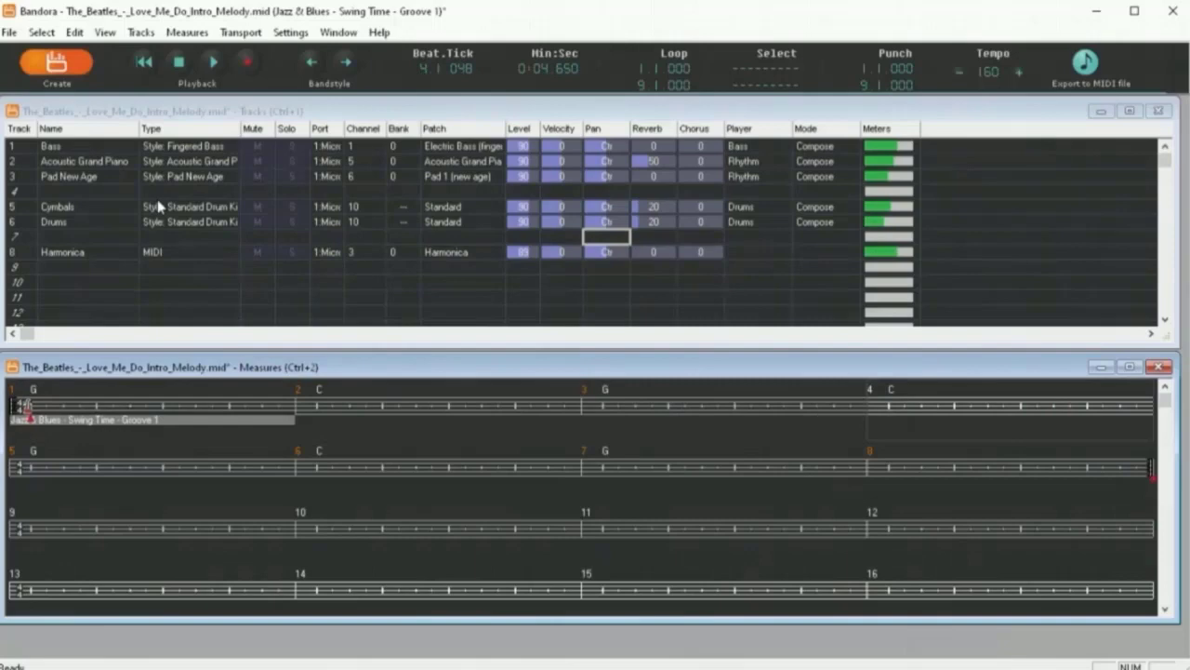
# Rewind, solo the Bass track, and play the bass alone
pyautogui.click(179, 63)
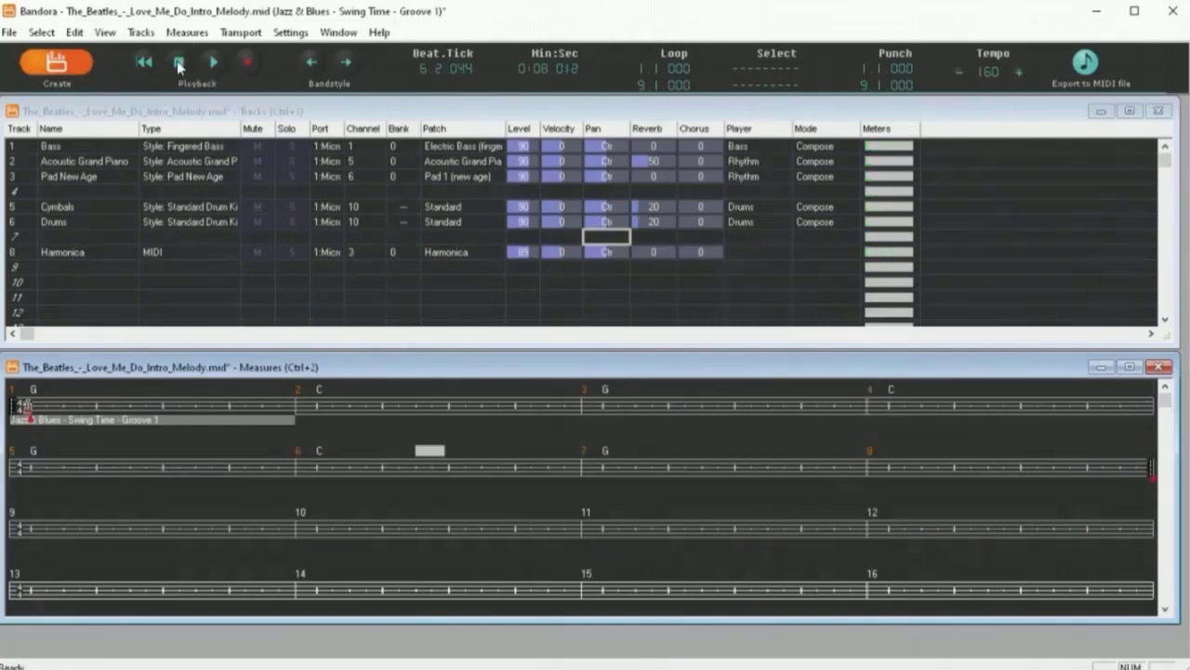
pyautogui.click(144, 62)
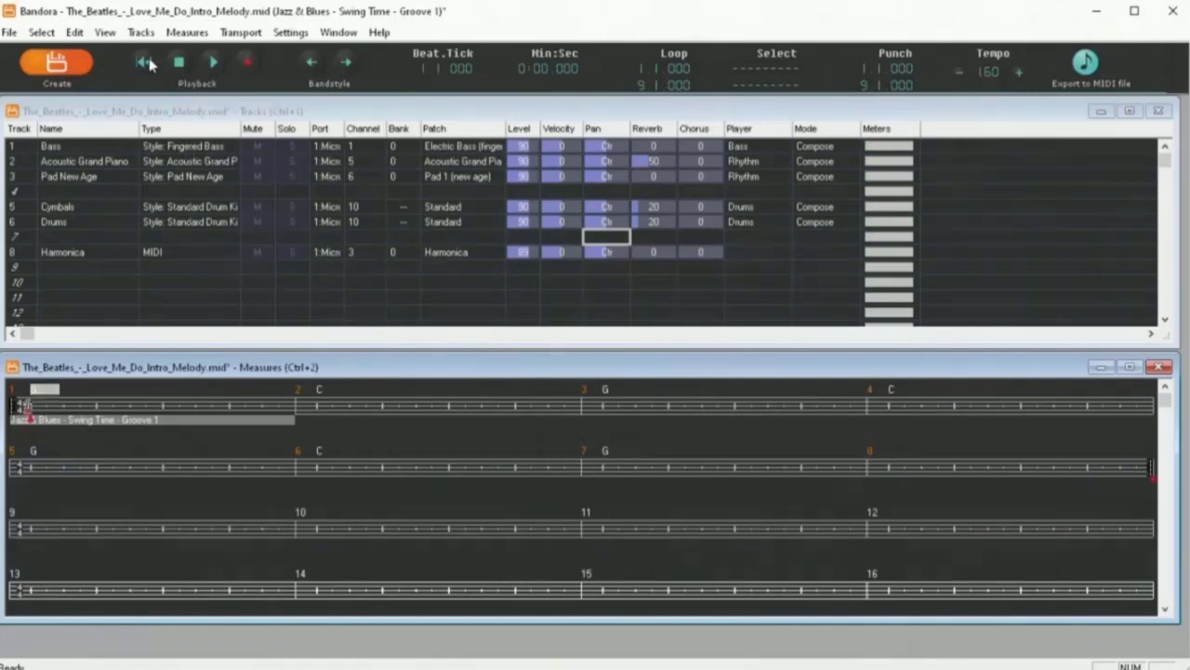
pyautogui.click(292, 146)
pyautogui.click(217, 62)
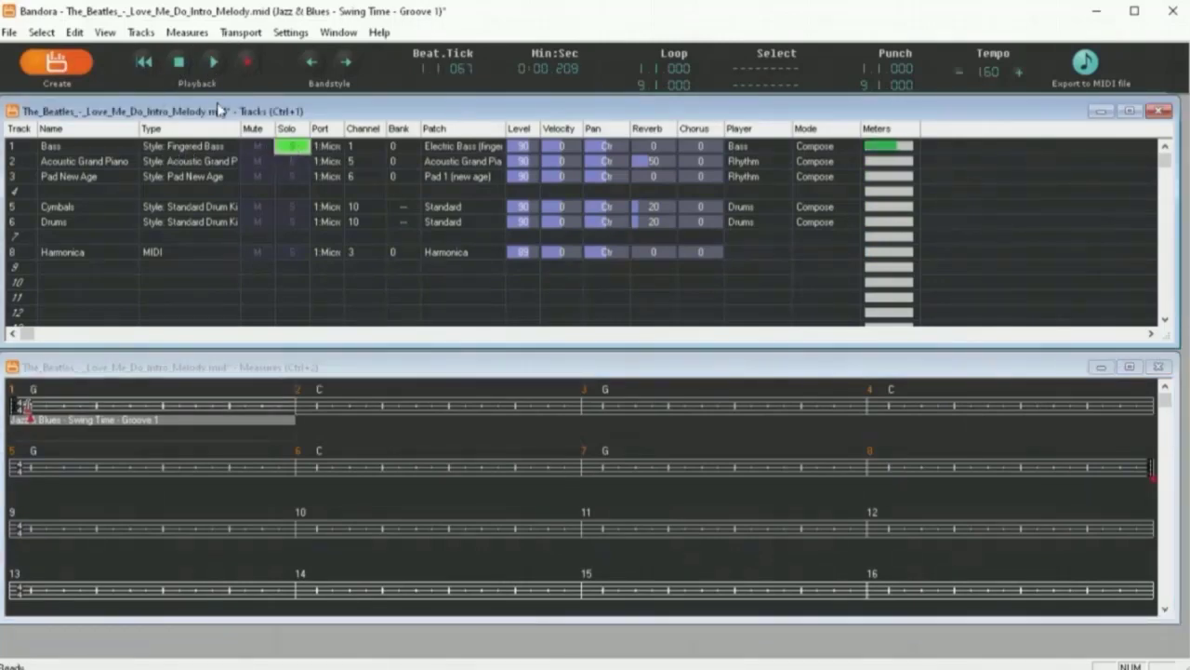
pyautogui.click(179, 64)
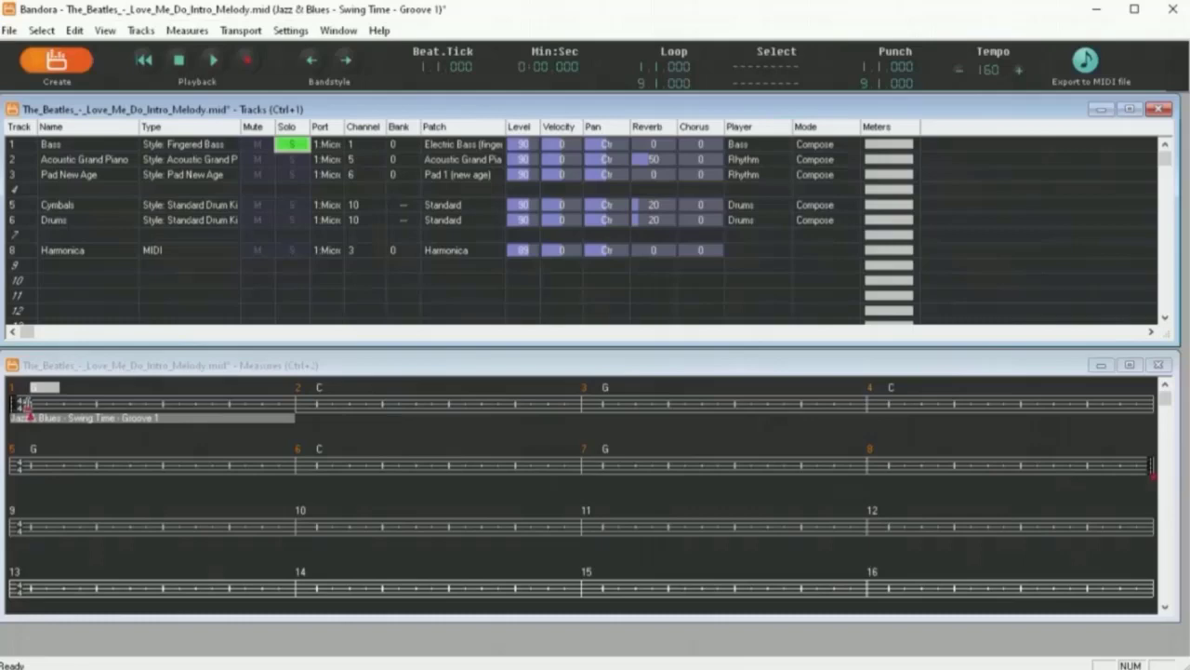
# Replay the soloed bass from the beginning of the song
pyautogui.click(146, 63)
pyautogui.click(58, 64)
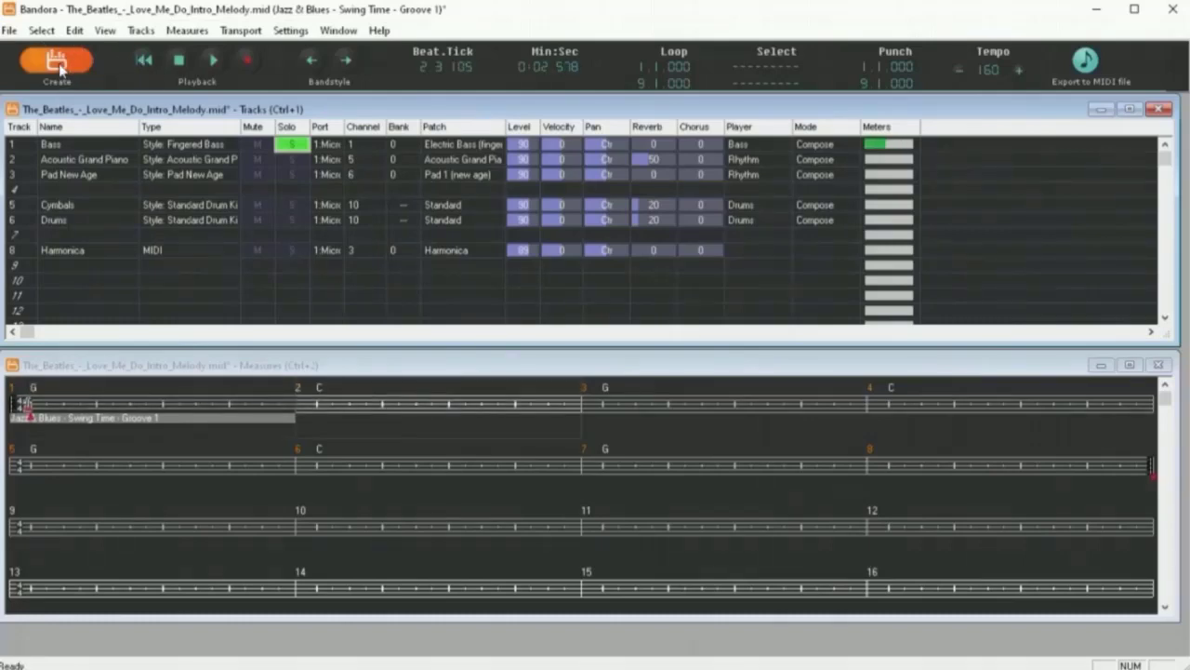
pyautogui.click(178, 62)
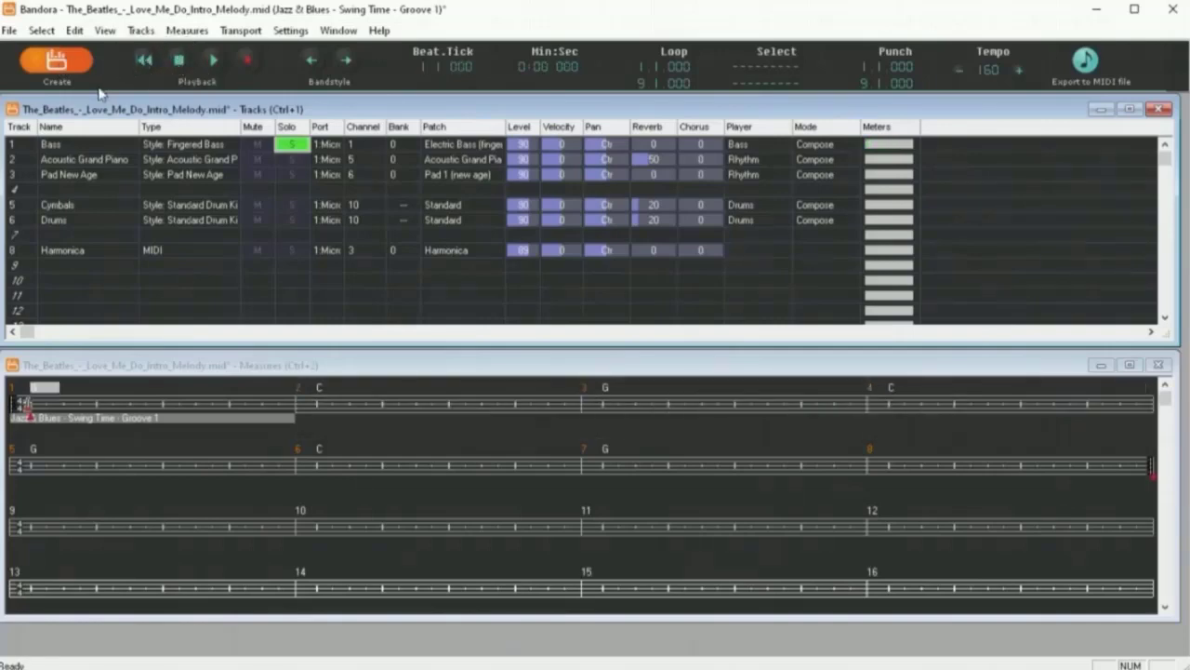
pyautogui.press('space')
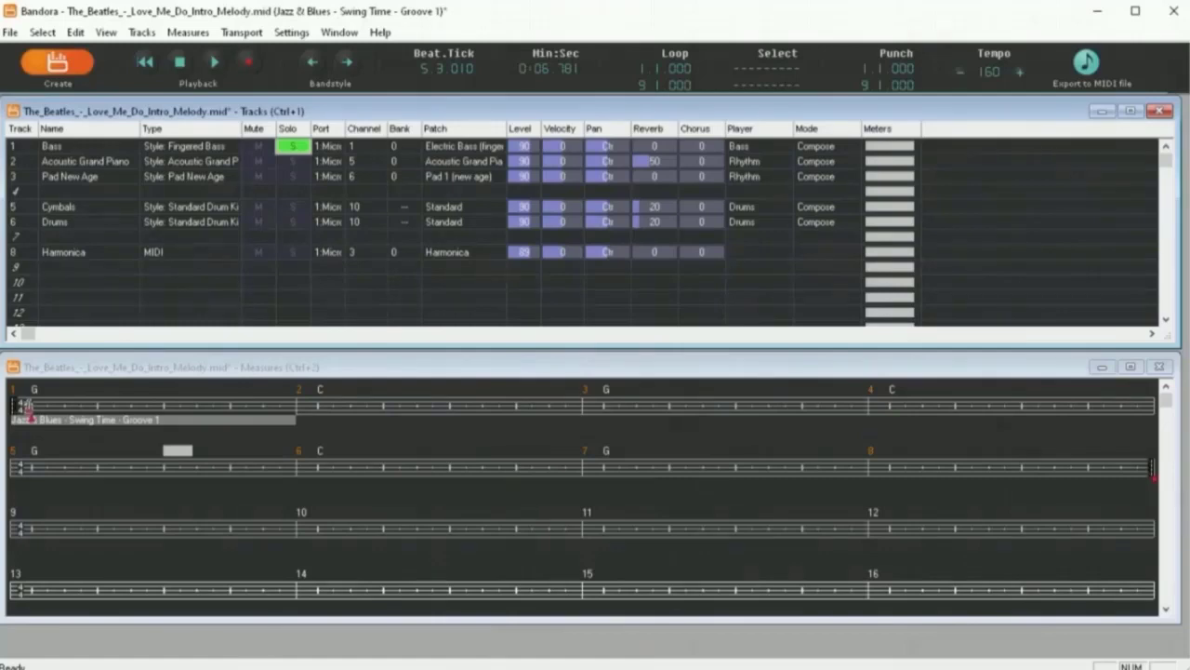
# Play the soloed Bass, Cymbals and Drums from measure 7
pyautogui.click(585, 465)
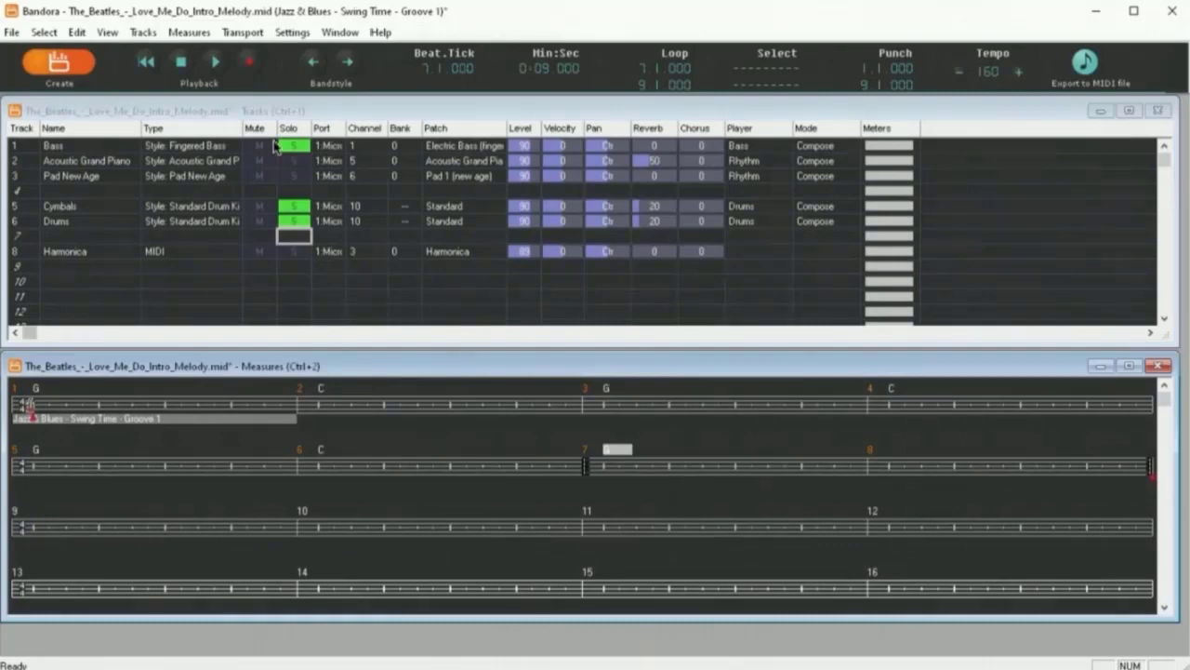
pyautogui.click(215, 61)
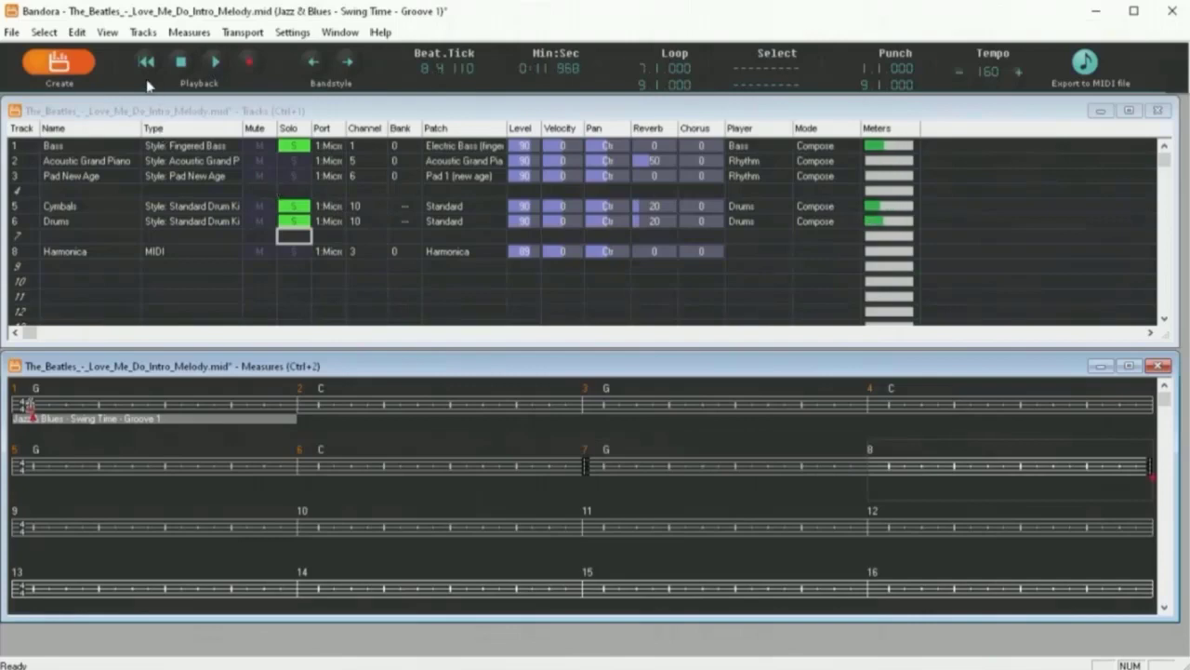
pyautogui.click(181, 62)
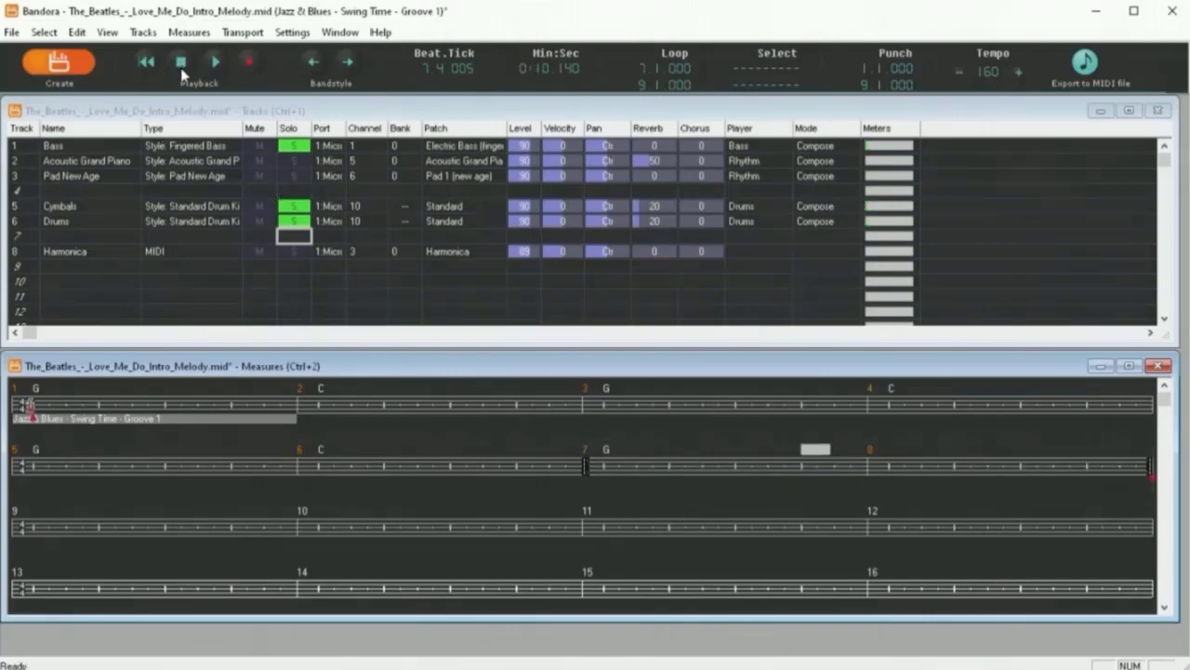
# Load the Jazz & Blues Swing Time Break 2 style at measure 8, keeping the tempo
pyautogui.doubleClick(897, 456)
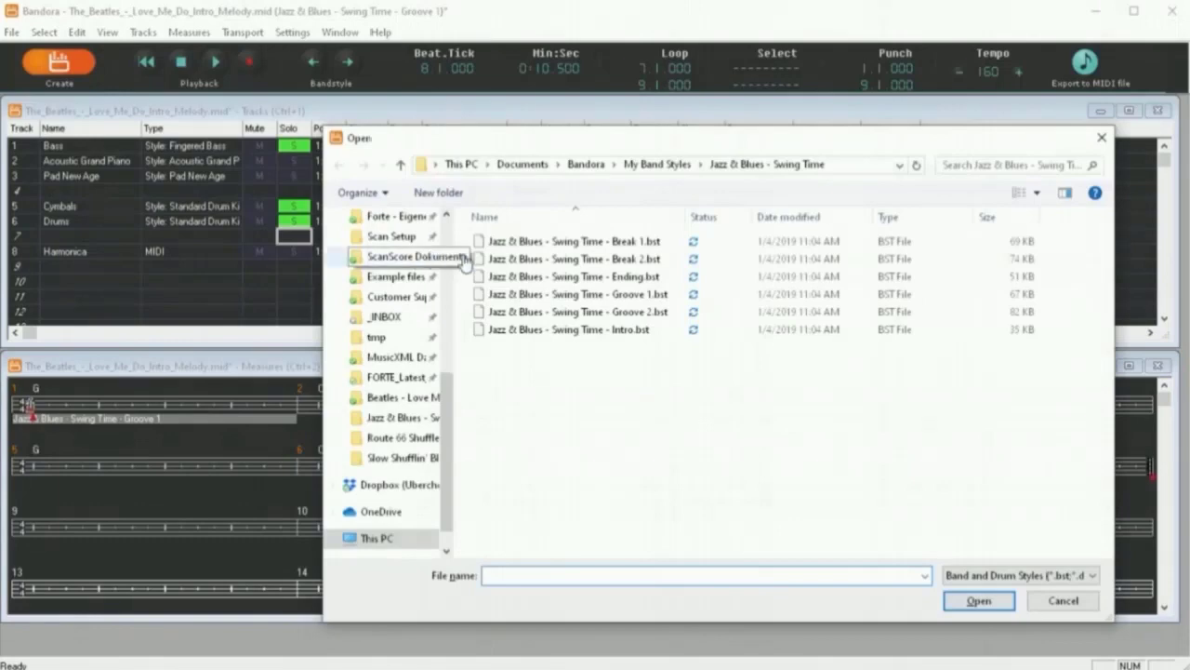
pyautogui.doubleClick(626, 260)
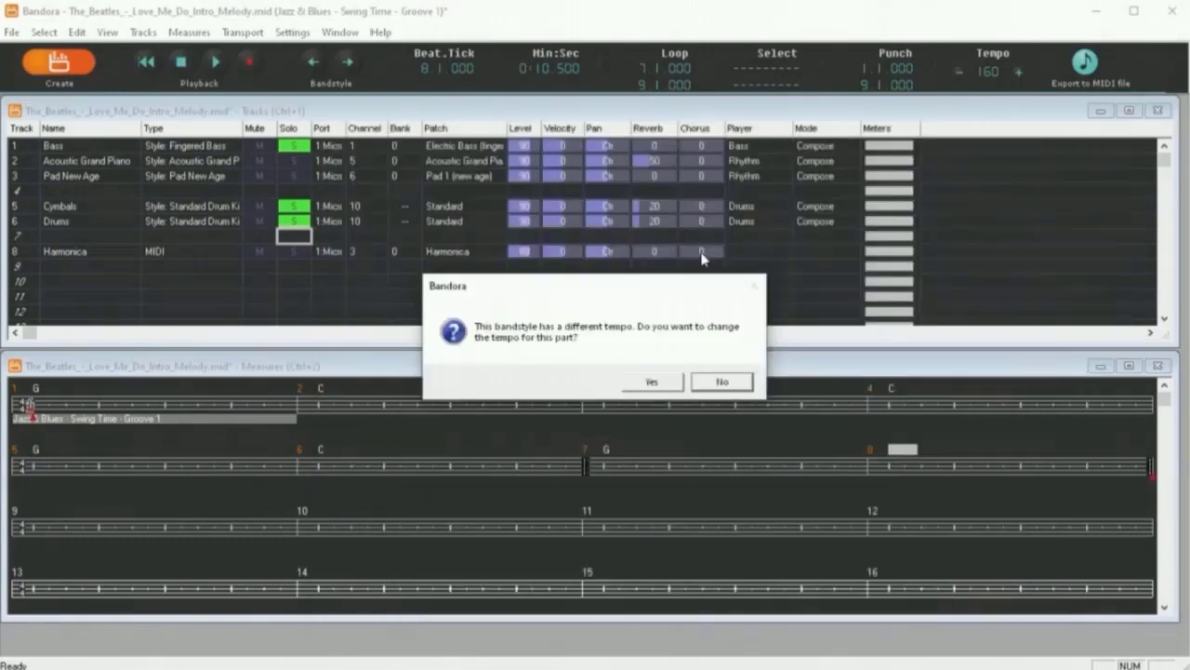
pyautogui.click(723, 381)
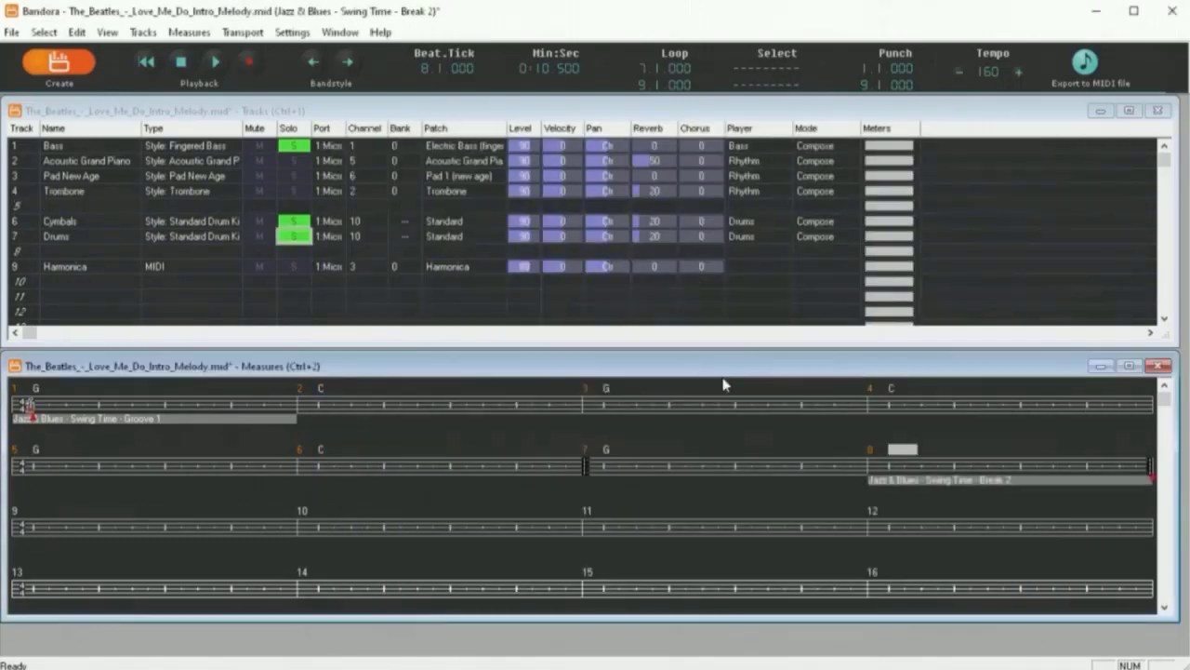
# Play the transition from measure 7 and unsolo the Bass, Cymbals and Drums tracks
pyautogui.click(147, 63)
pyautogui.click(90, 71)
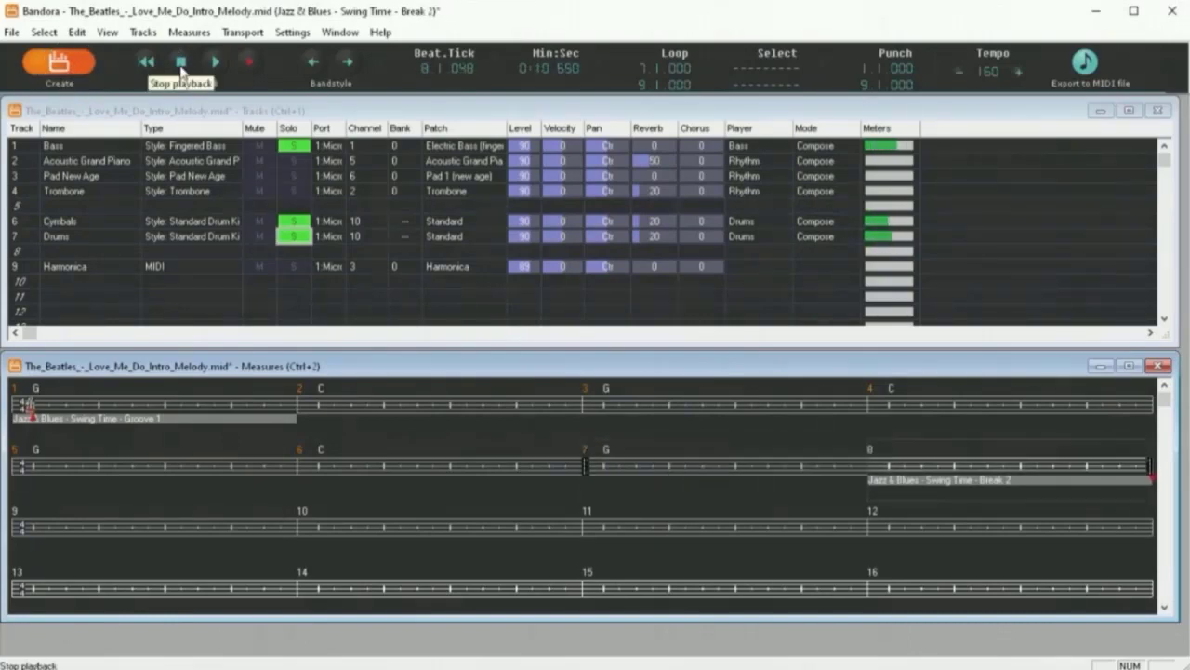
pyautogui.click(294, 146)
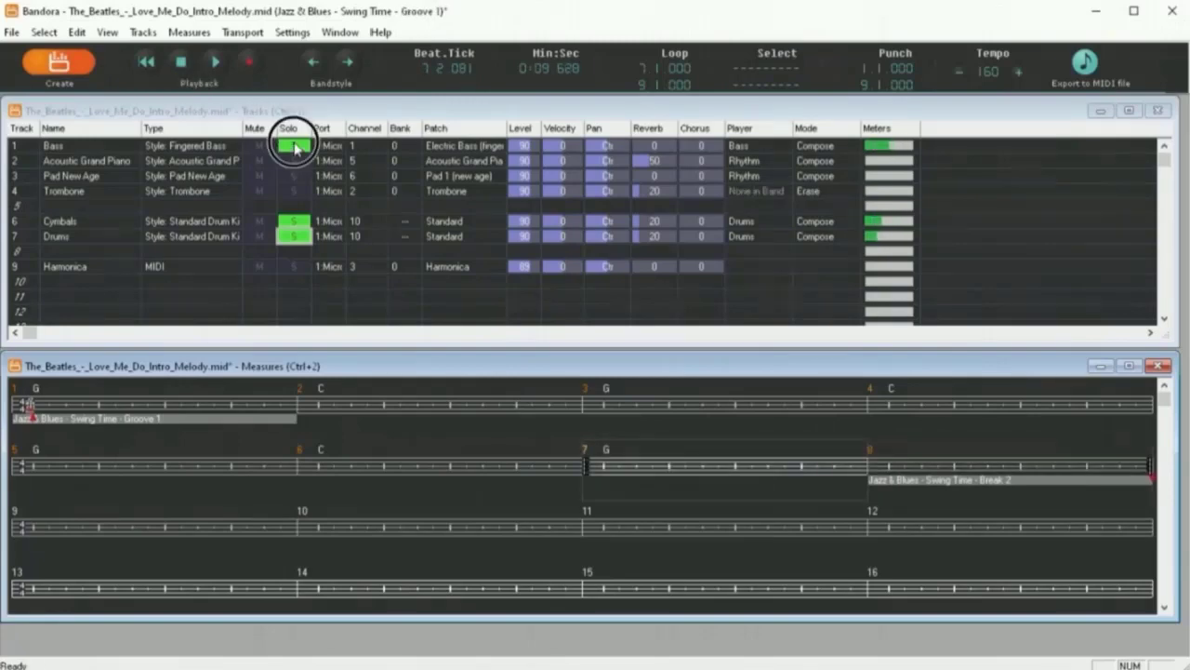
pyautogui.click(294, 221)
pyautogui.click(302, 238)
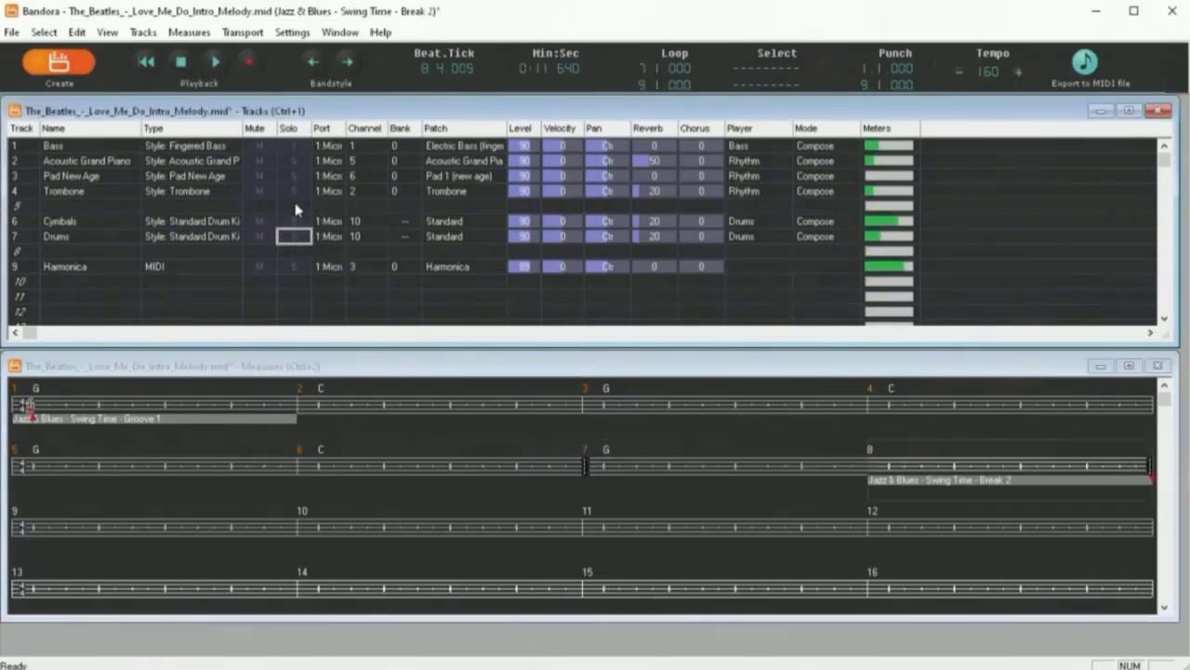
pyautogui.click(182, 62)
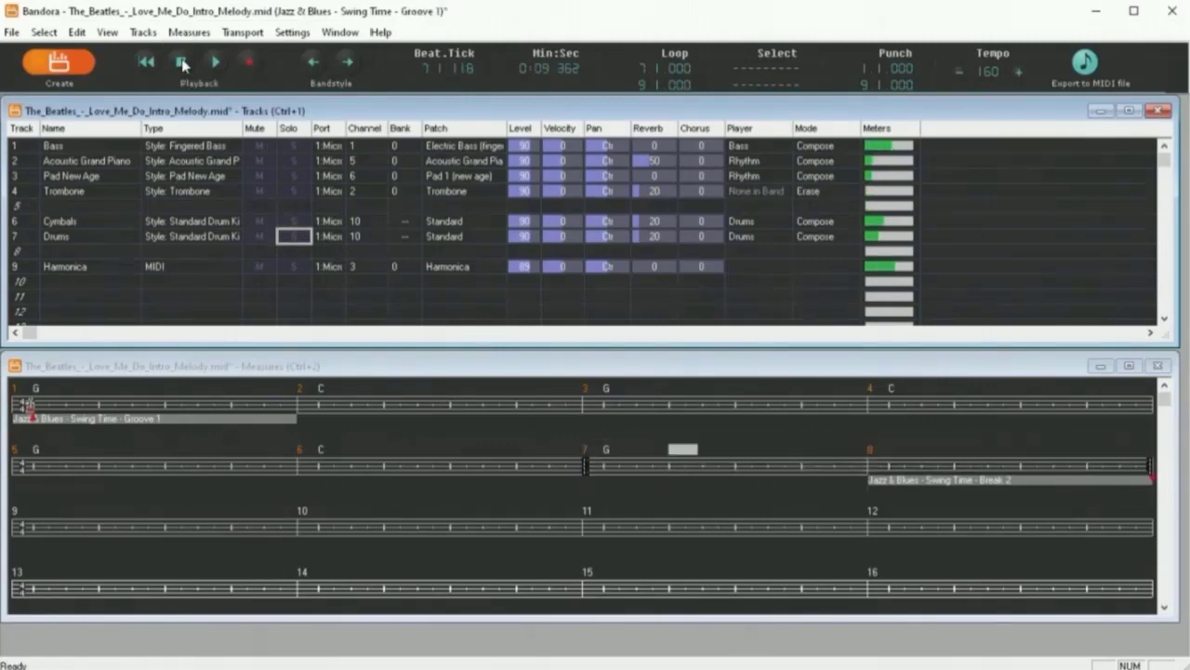